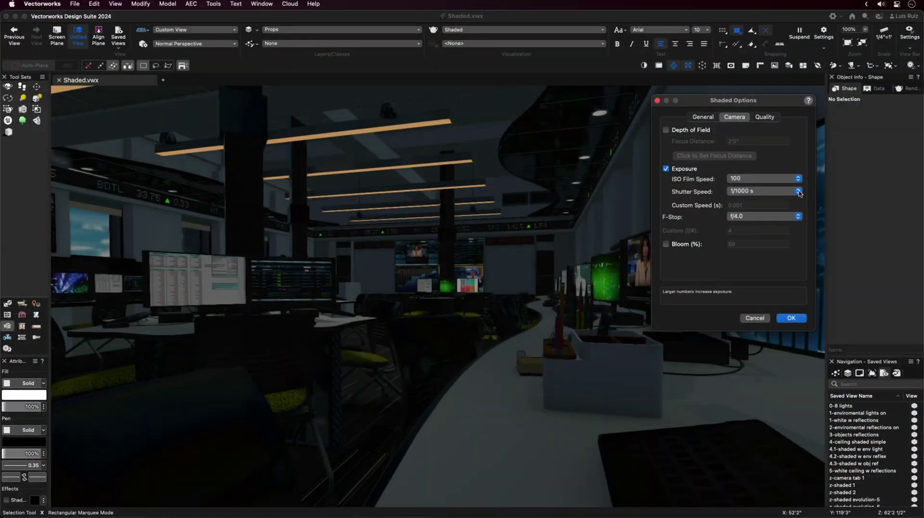
Step the shutter speed from 1/250 through 1/60 to 1/15 s.
{"action": "left_click", "coordinate": [798, 191]}
{"action": "left_click", "coordinate": [795, 213]}
{"action": "left_click", "coordinate": [797, 191]}
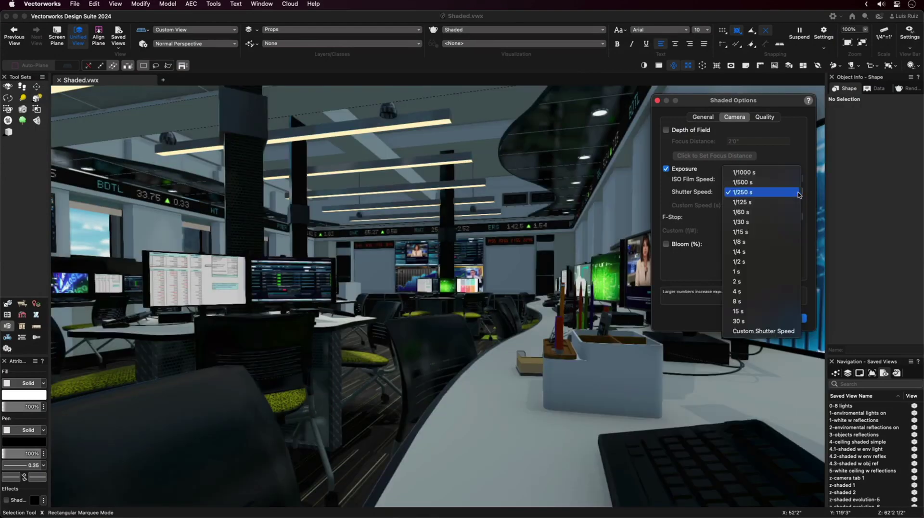
{"action": "left_click", "coordinate": [795, 213]}
{"action": "left_click", "coordinate": [798, 191]}
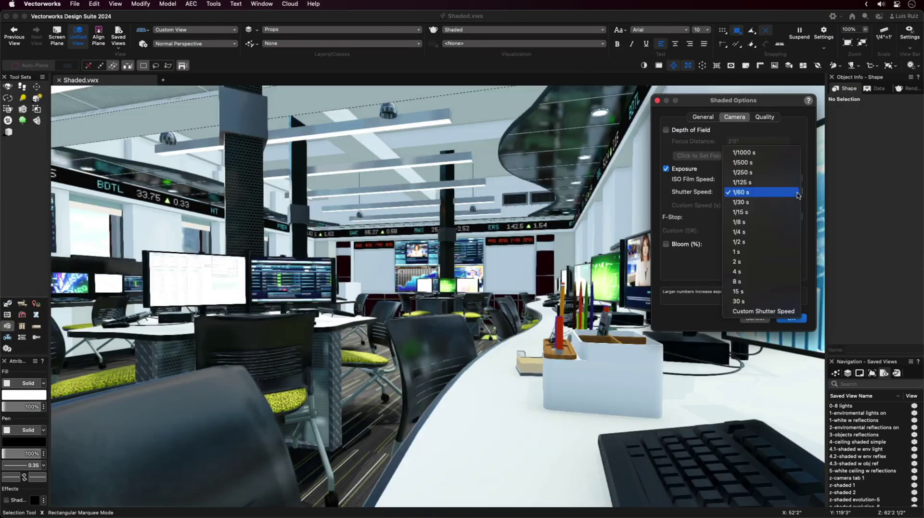
{"action": "left_click", "coordinate": [795, 212]}
Raise the F-Stop from f/8.0 through f/11.0 and f/16.0 to f/22.0.
{"action": "left_click", "coordinate": [798, 217]}
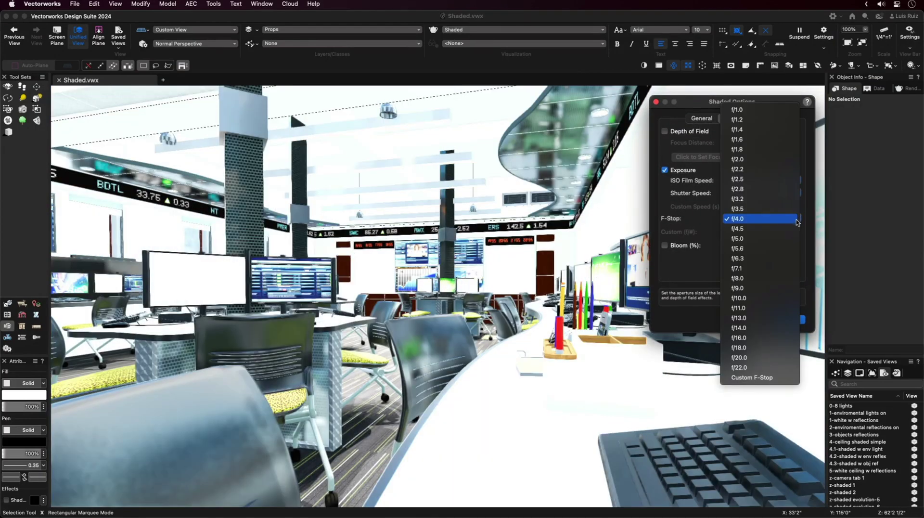
{"action": "left_click", "coordinate": [780, 279]}
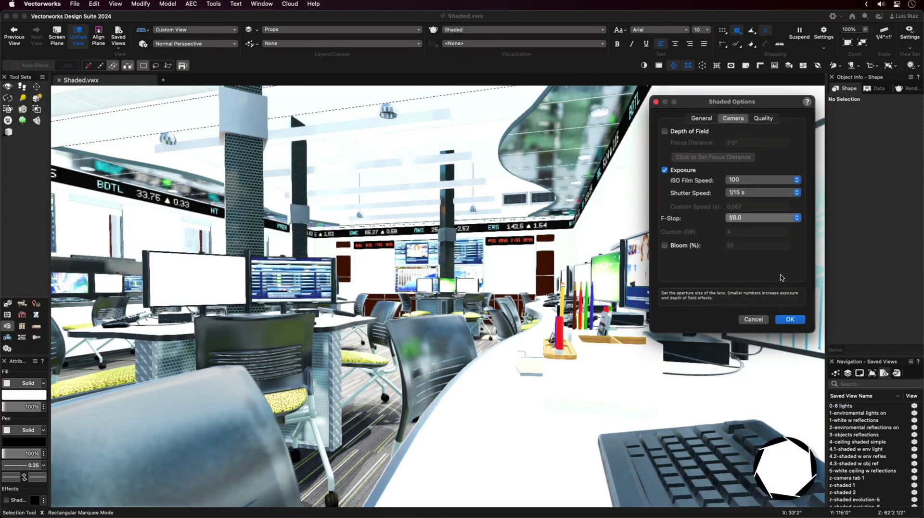
{"action": "left_click", "coordinate": [798, 217]}
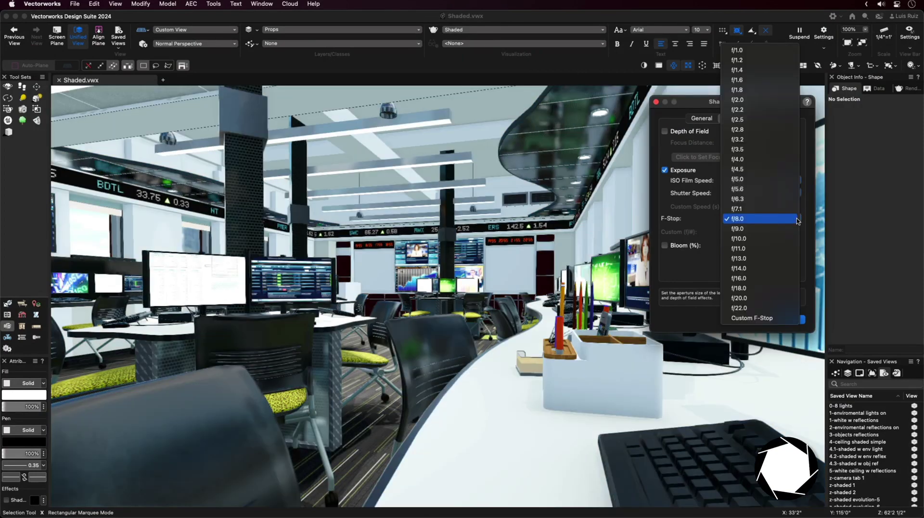
{"action": "left_click", "coordinate": [789, 249]}
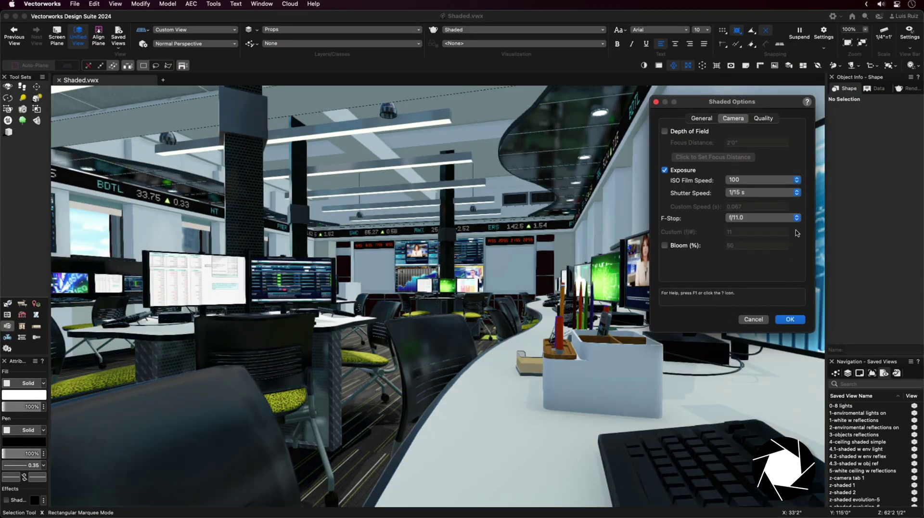
{"action": "left_click", "coordinate": [794, 217]}
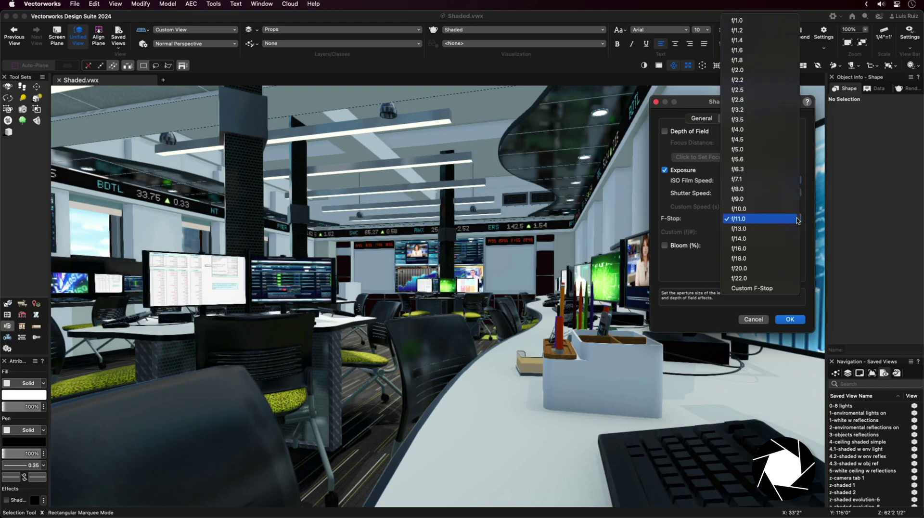
{"action": "left_click", "coordinate": [785, 255]}
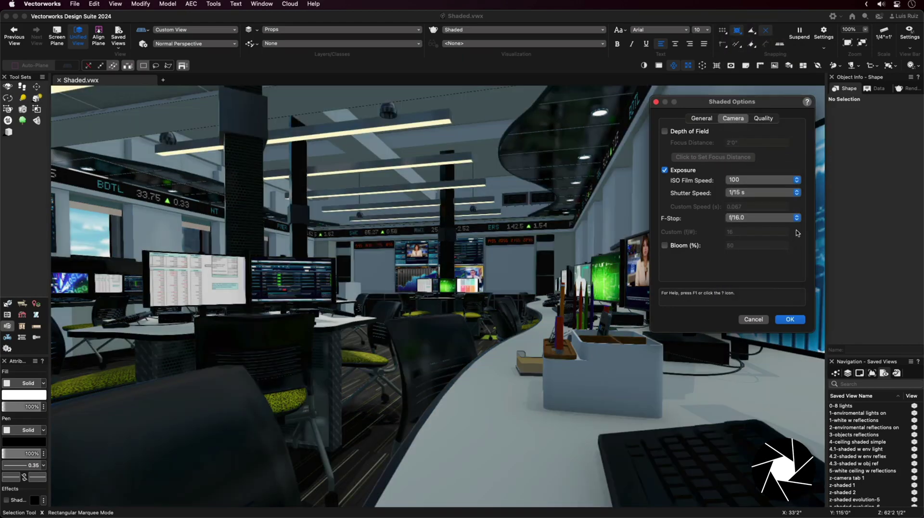
{"action": "left_click", "coordinate": [795, 218]}
{"action": "left_click", "coordinate": [785, 247]}
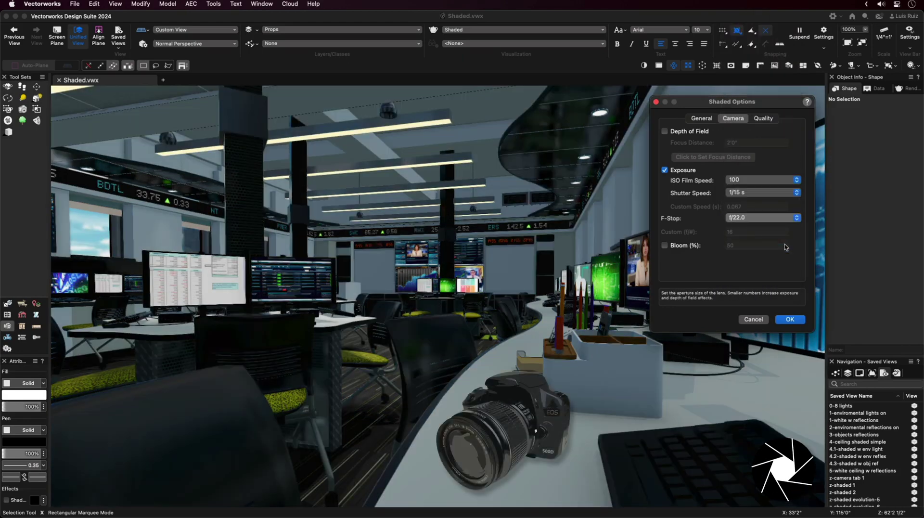